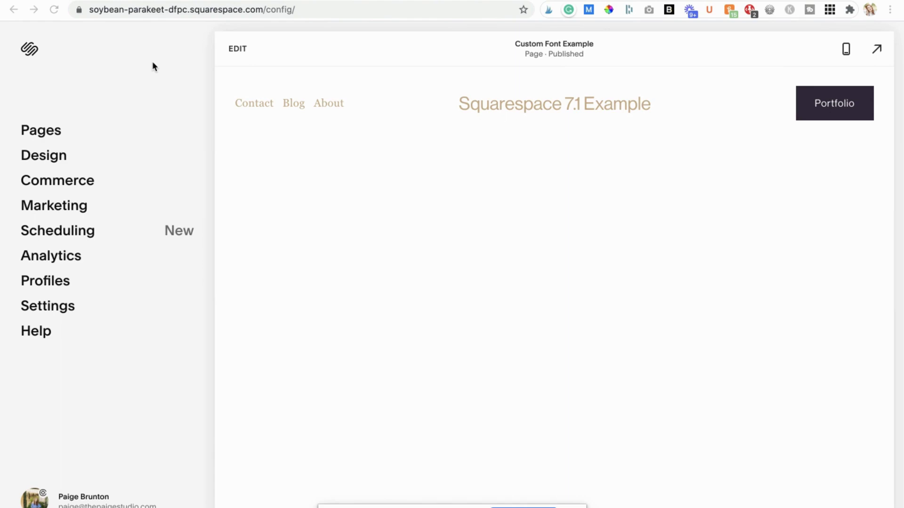
Upload Charmonman-Regular.ttf as a font file through Design > Custom CSS
left_click(58, 161)
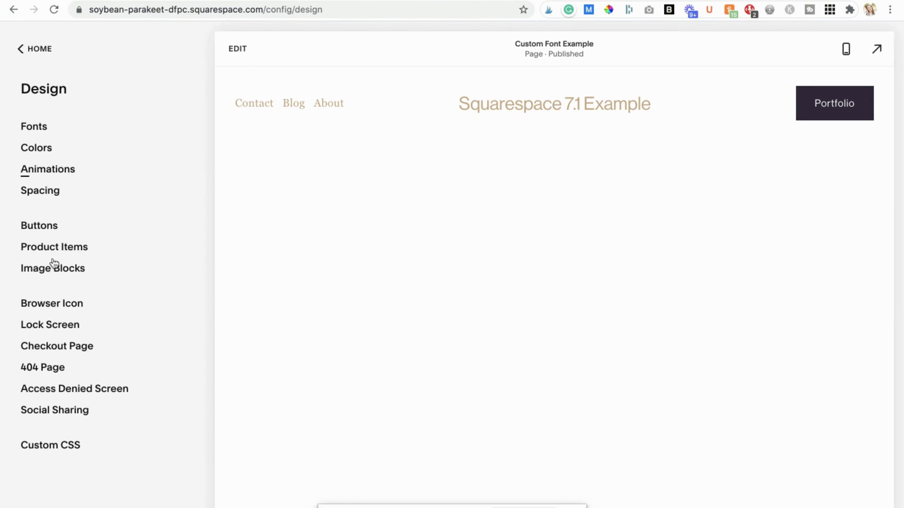
left_click(56, 446)
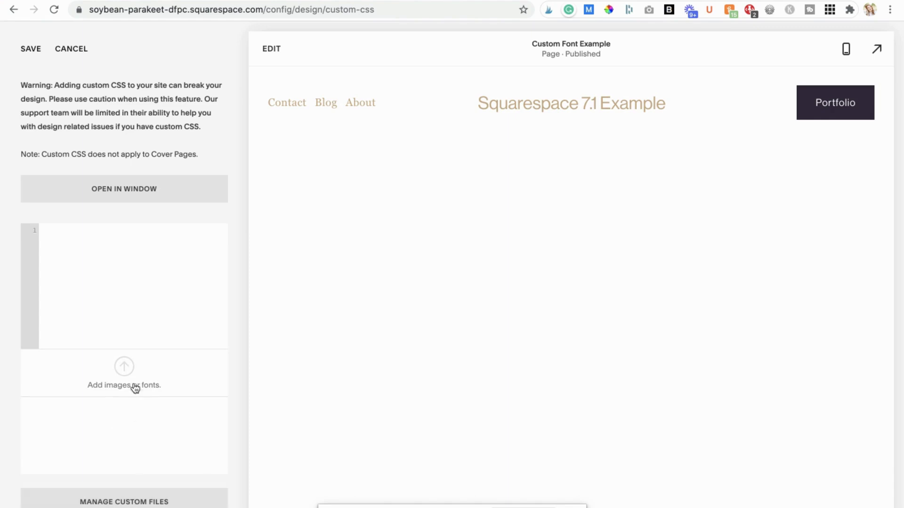
left_click(124, 367)
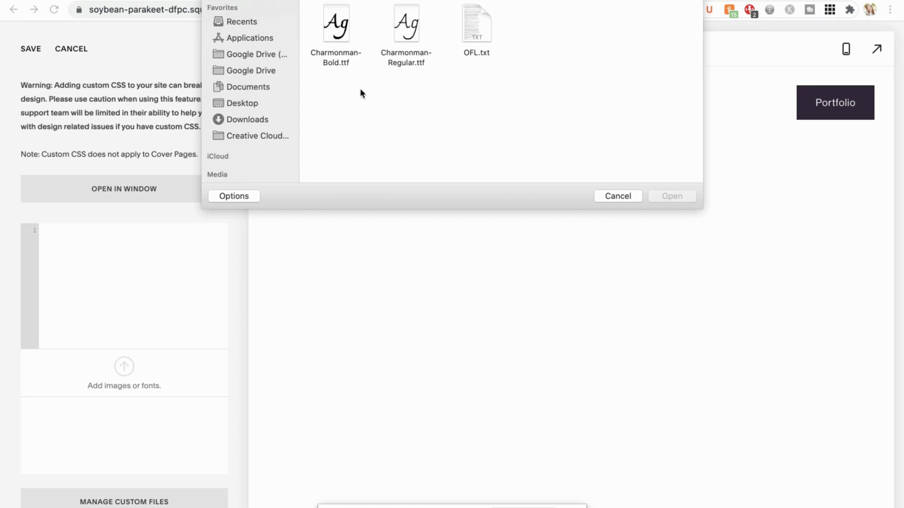
double_click(406, 33)
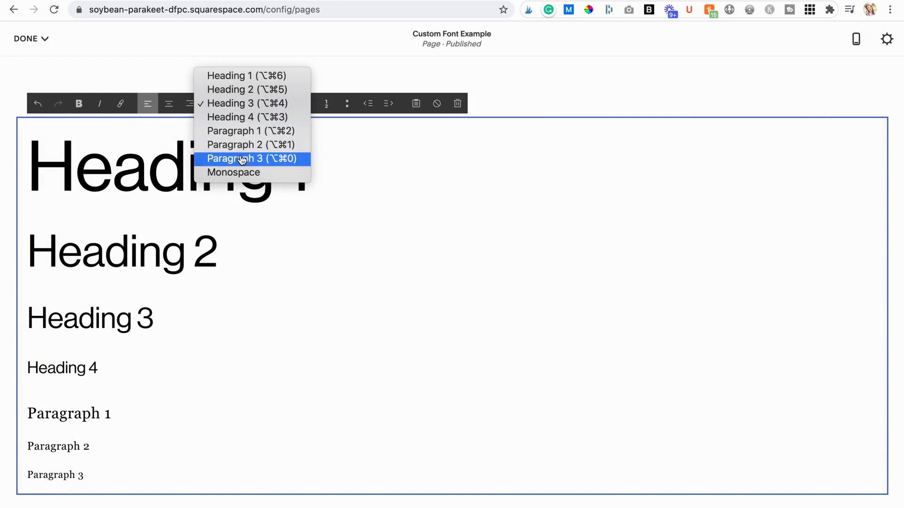
Close the text style list without changing the sample line's style
left_click(264, 334)
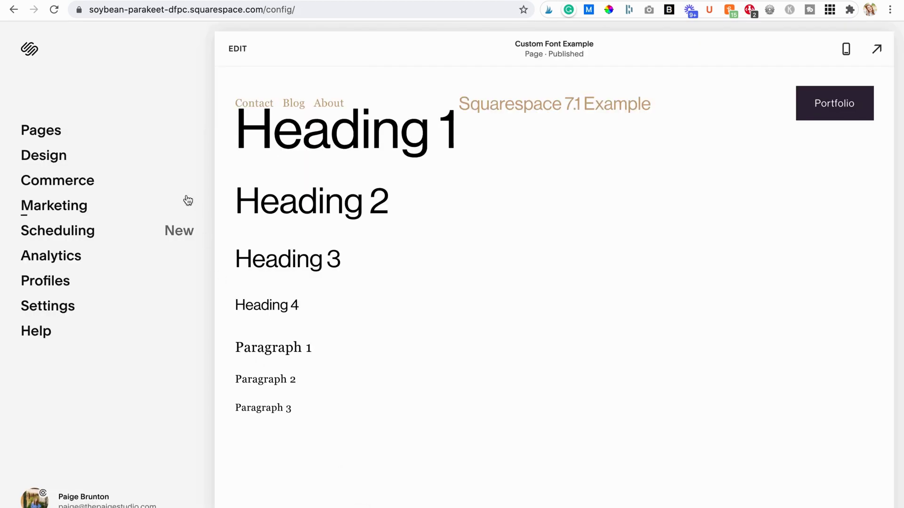
left_click(54, 163)
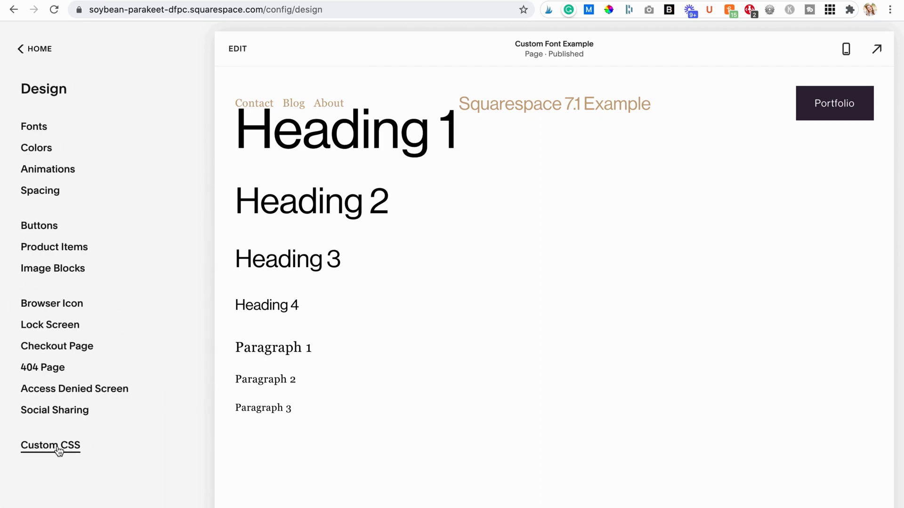
left_click(59, 449)
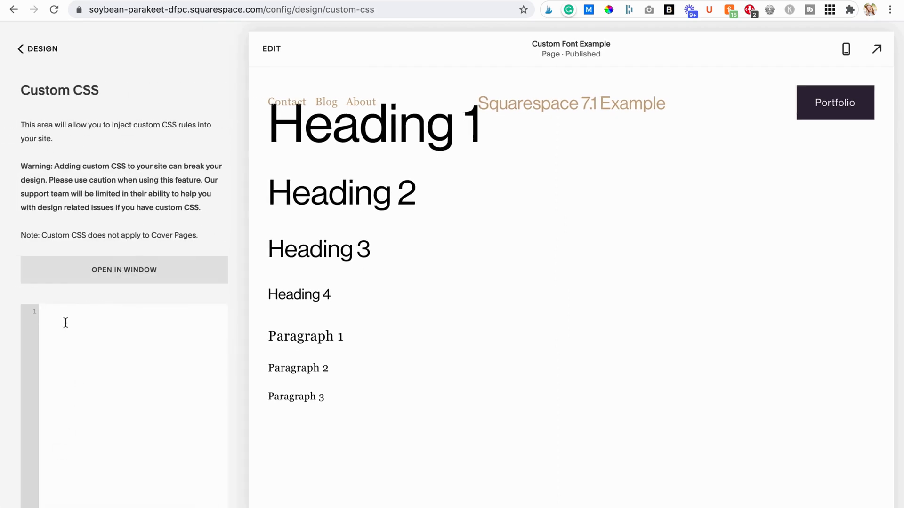
left_click(65, 323)
type("@font-face { font-family: ‘font name’; src: url(); }")
left_click_drag(146, 328, 106, 330)
type("Char")
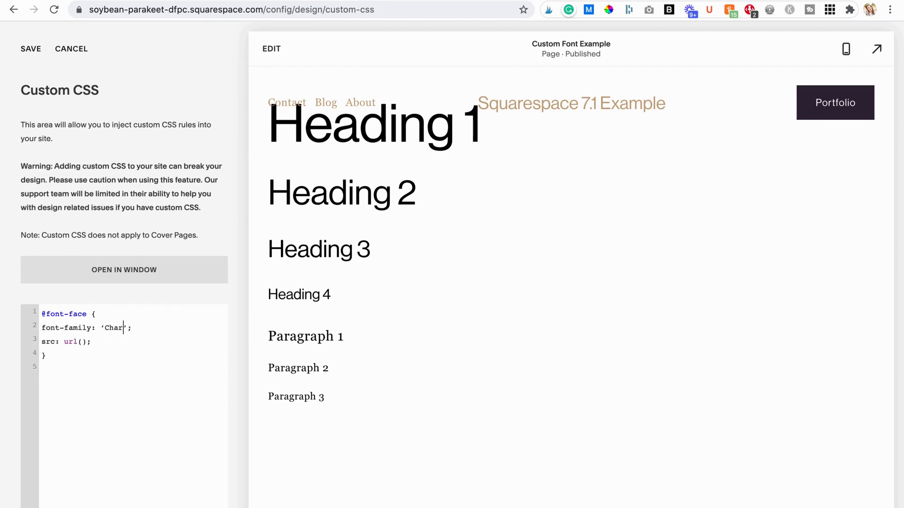
type("monman")
Insert the uploaded Charmonman font file's URL into the rule's url()
left_click(83, 342)
scroll(142, 384, "down", 1)
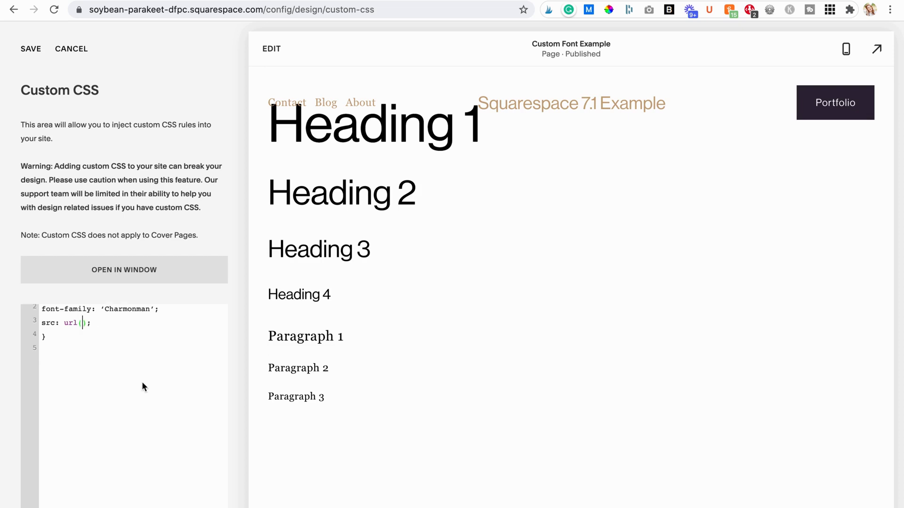
scroll(143, 384, "down", 5)
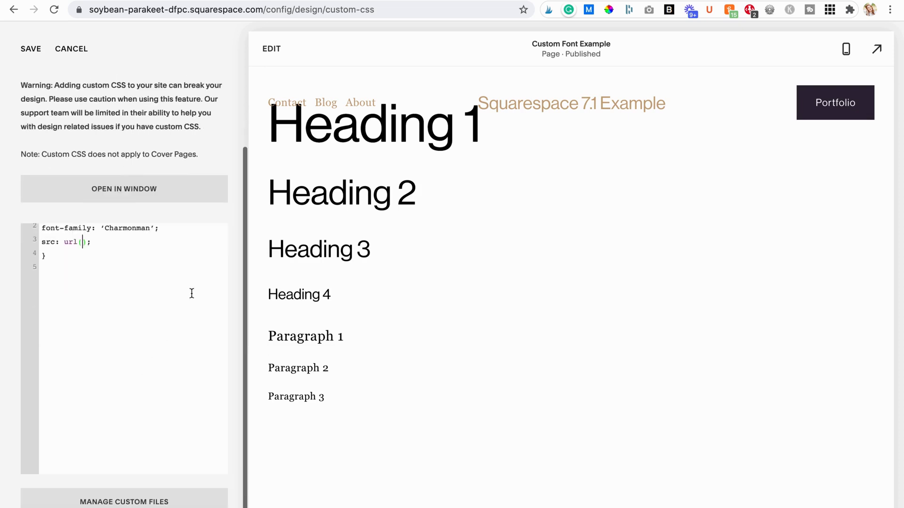
left_click(135, 505)
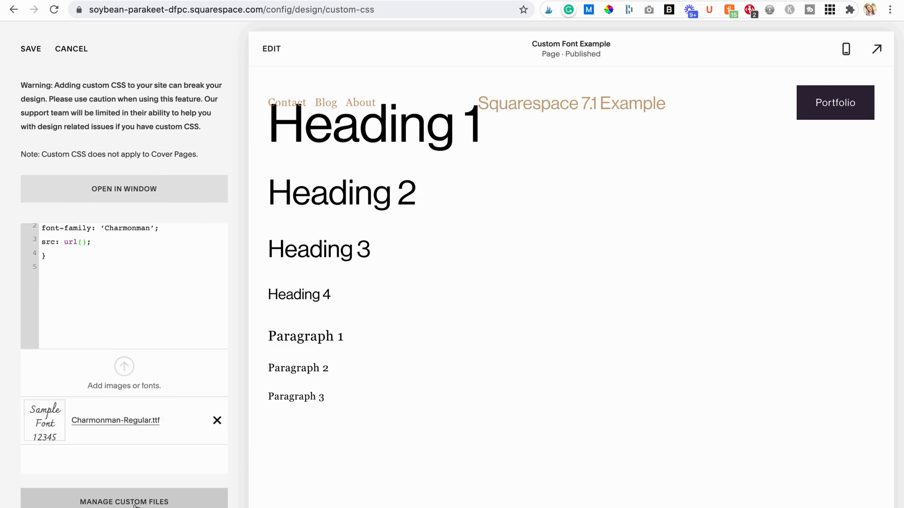
left_click(121, 422)
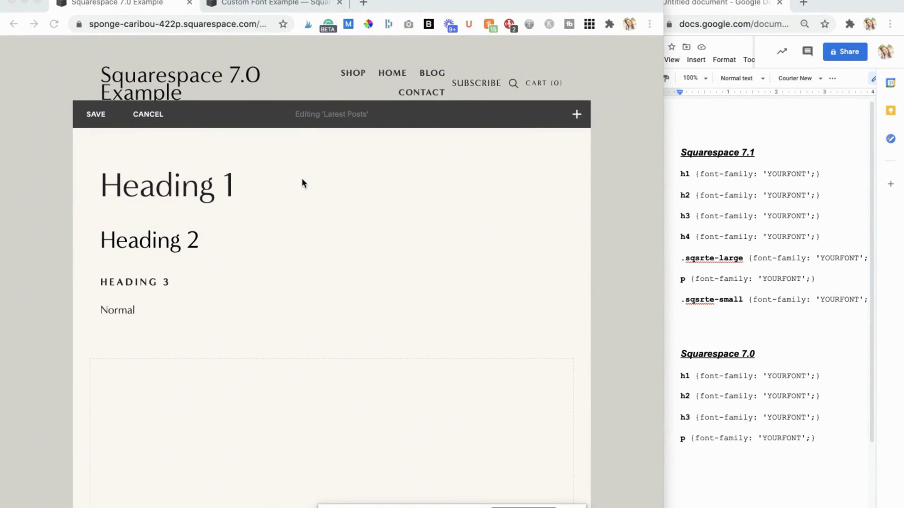
Confirm the first two lines use Heading 1 and Heading 2, then save the post
triple_click(218, 188)
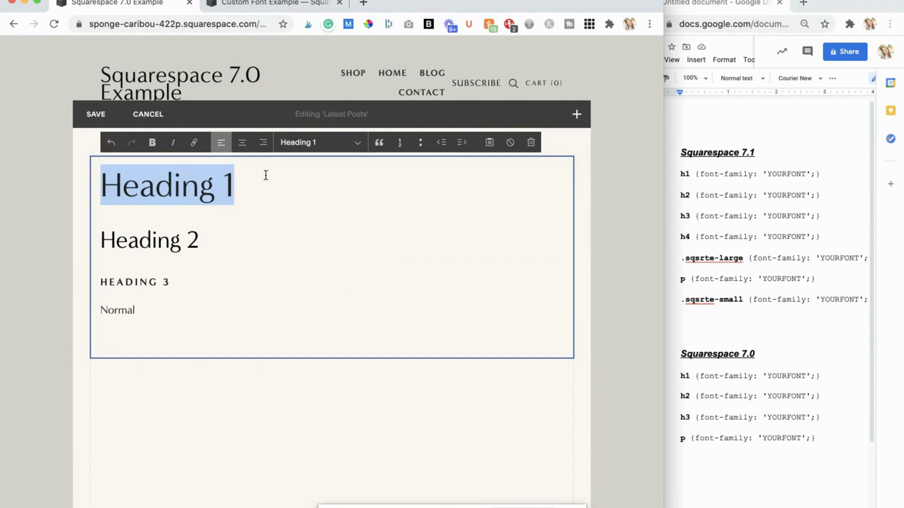
left_click(301, 147)
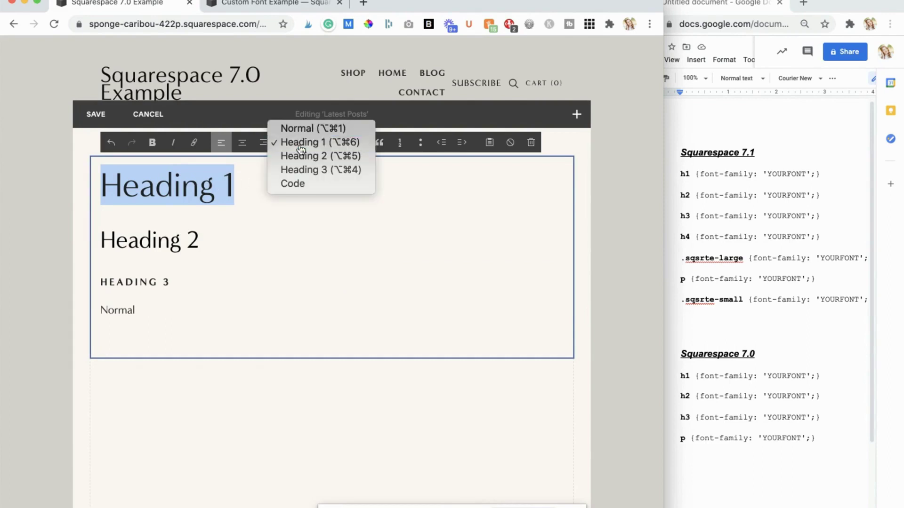
left_click(302, 145)
key("Down")
key("super+Left")
key("super+shift+Right")
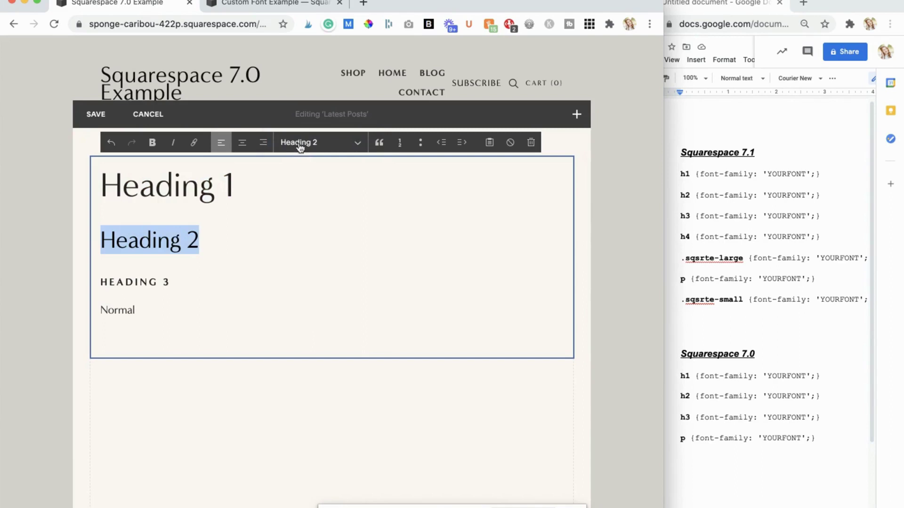
left_click(301, 144)
left_click(306, 141)
double_click(145, 288)
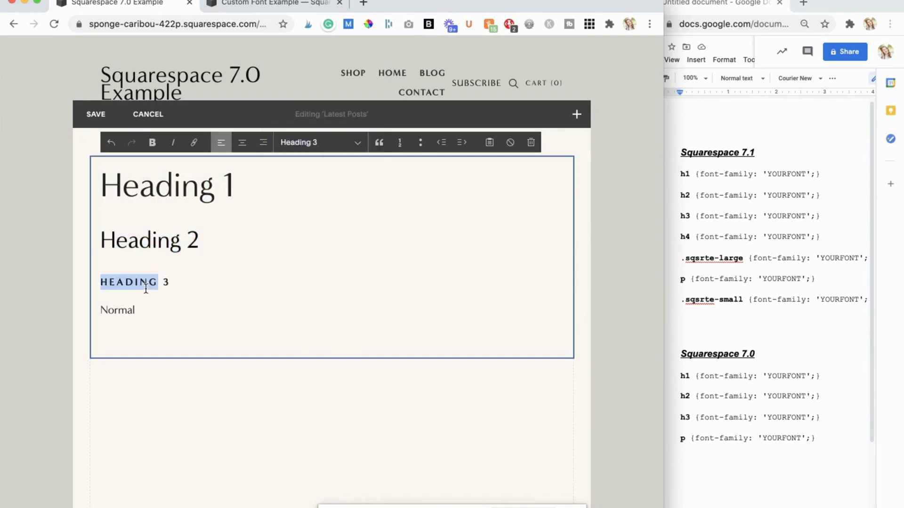
left_click(101, 114)
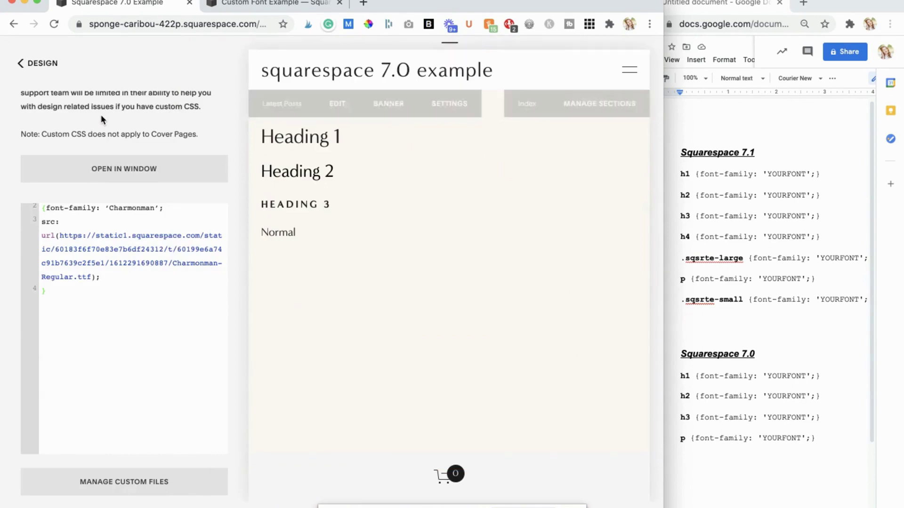
Paste the 7.0 h1 font-family rule into Custom CSS, replacing YOURFONT with Charmonman
scroll(686, 336, "down", 2)
left_click(804, 342)
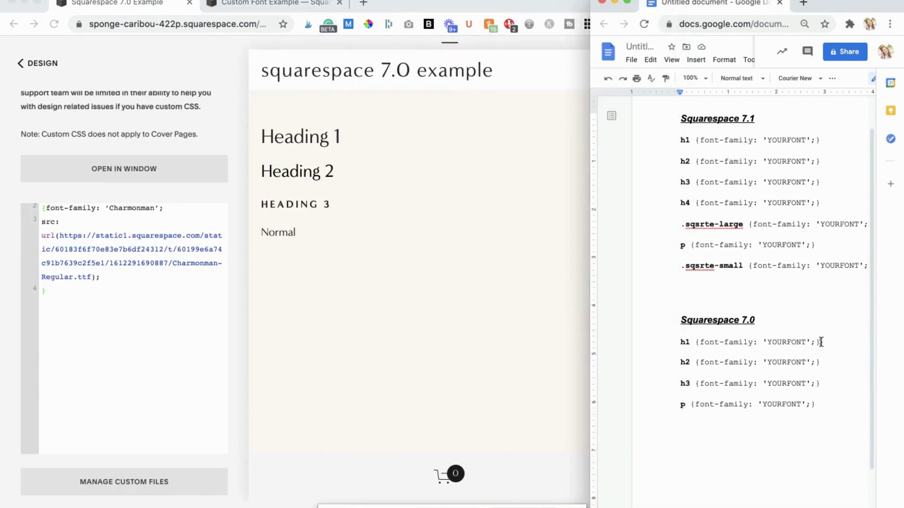
left_click_drag(820, 343, 680, 343)
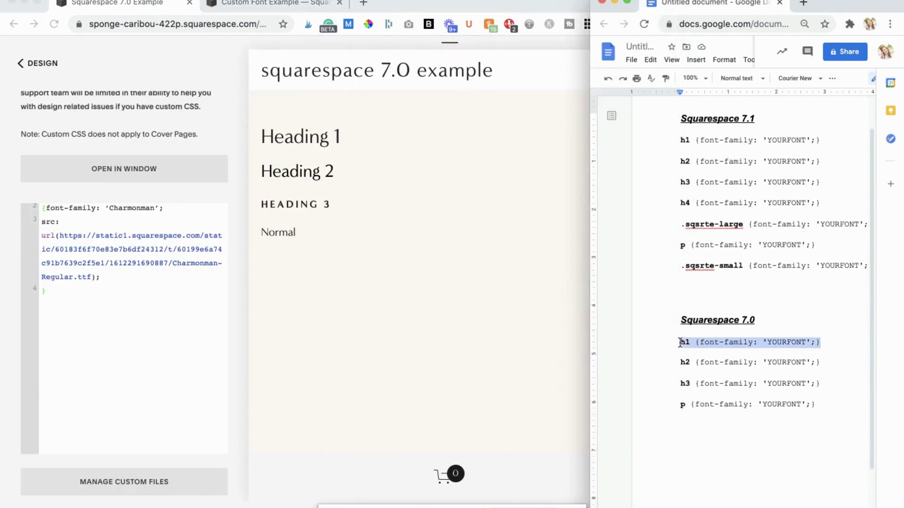
key("super+c")
left_click(80, 309)
key("Return")
key("Return")
key("super+v")
left_click_drag(159, 320, 123, 319)
type("Charmonman")
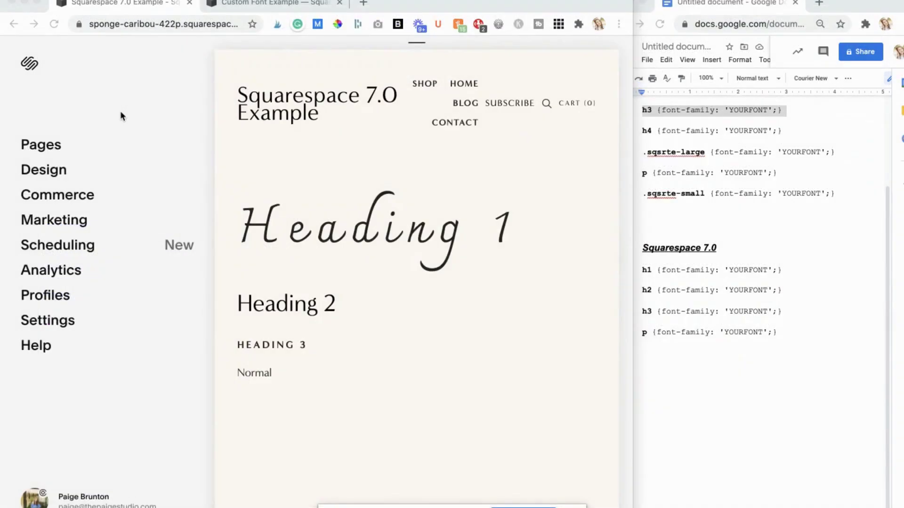
In Site Styles, keep Heading 1's style Normal and reduce its size from 77px to 47px
left_click(52, 173)
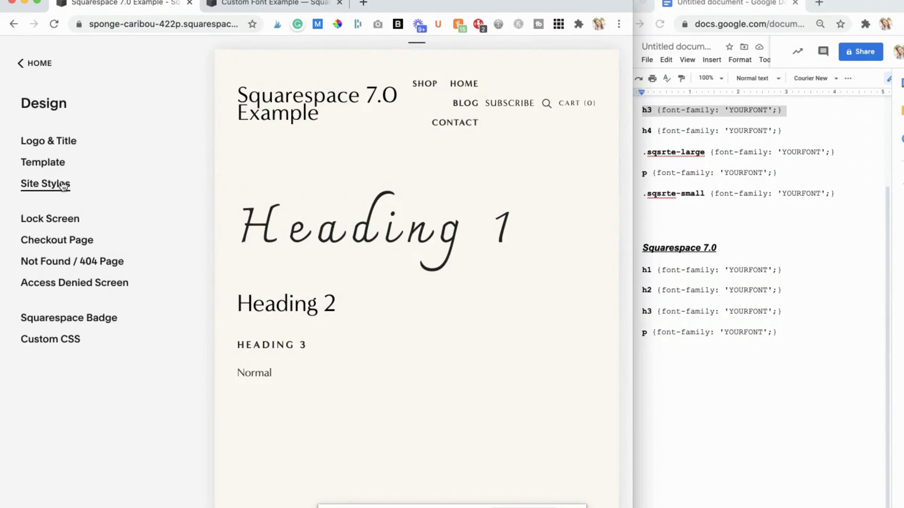
left_click(53, 184)
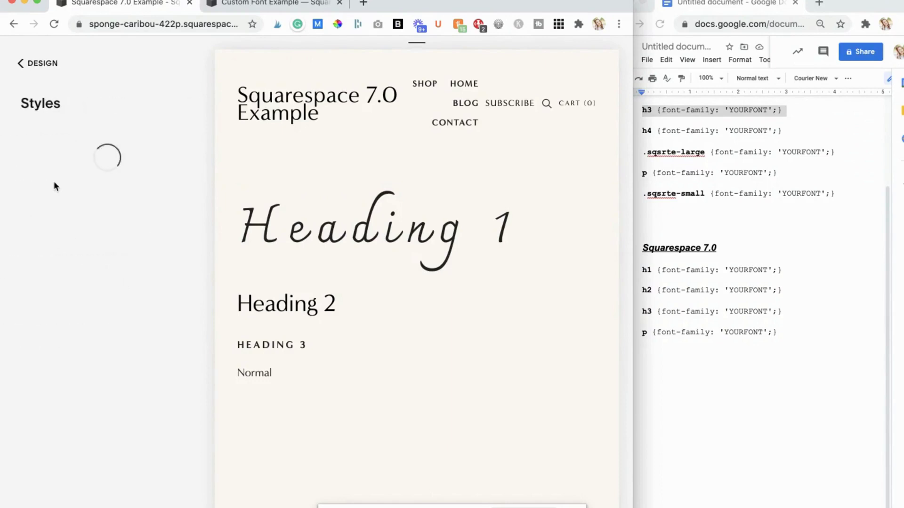
left_click(244, 224)
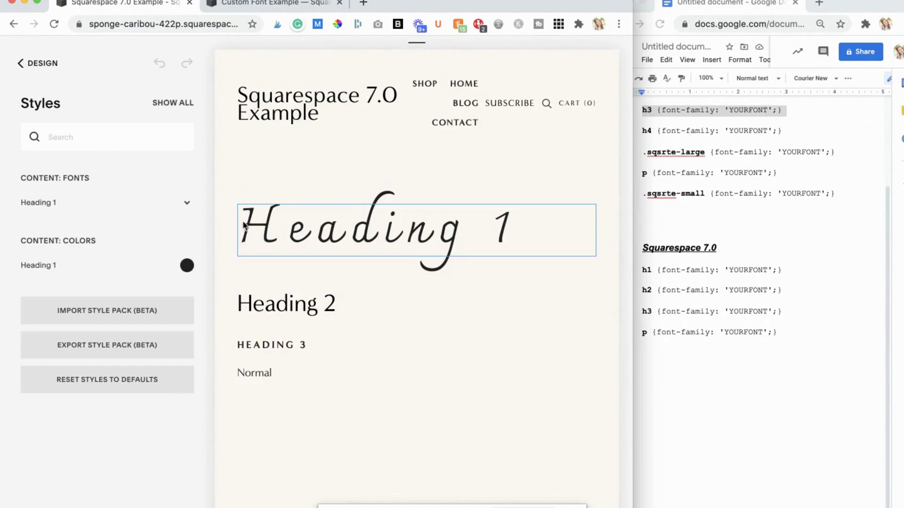
left_click(187, 203)
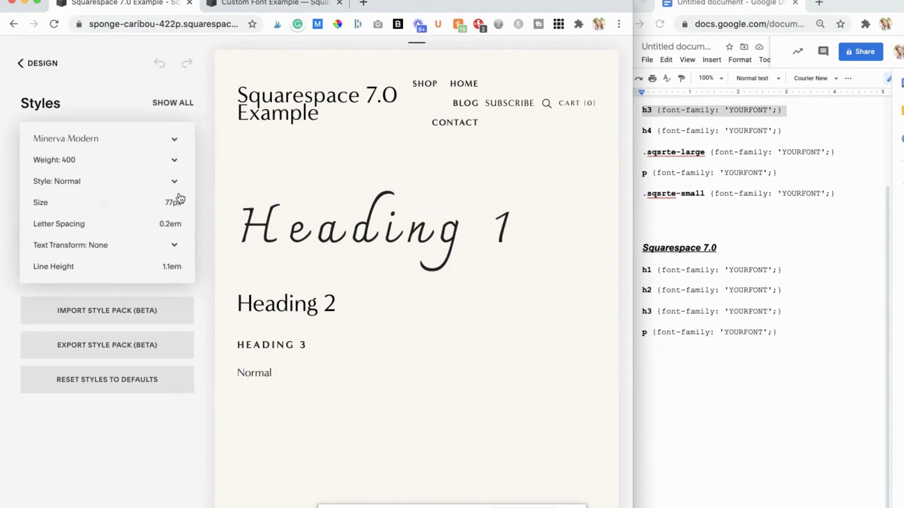
left_click(175, 180)
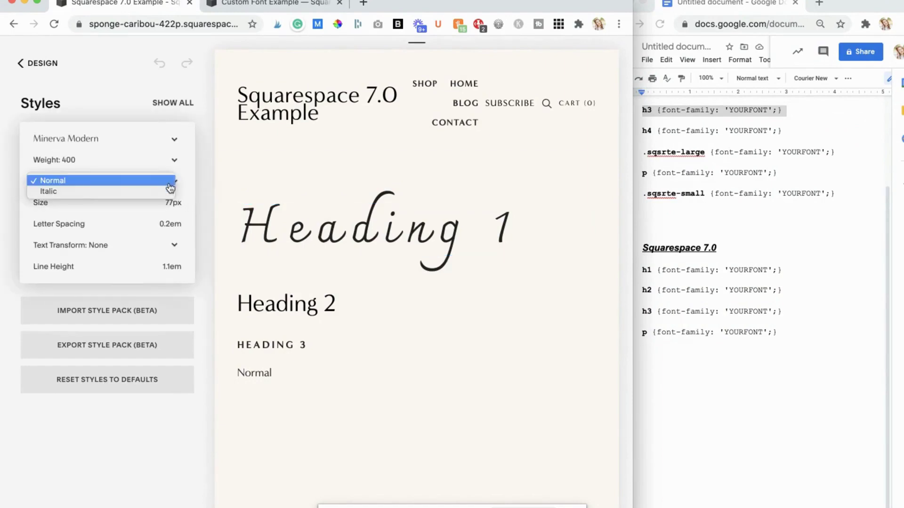
left_click(174, 182)
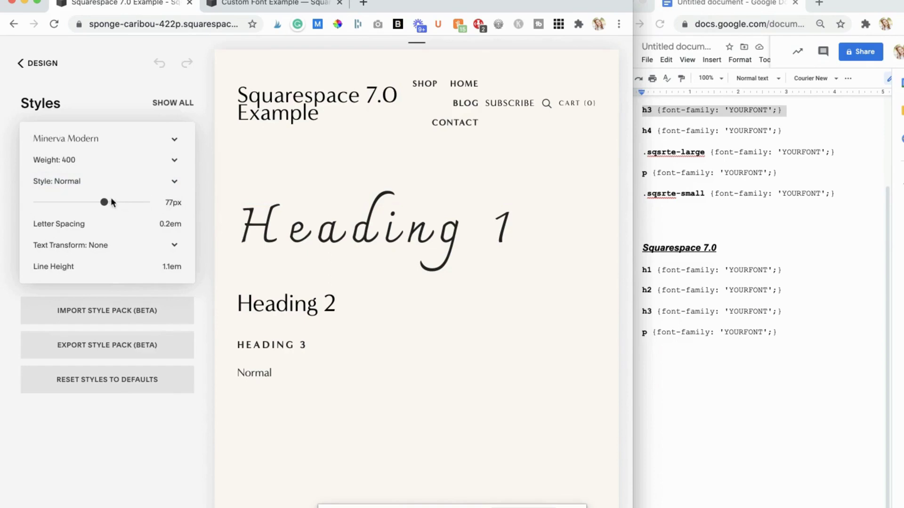
left_click_drag(105, 202, 42, 224)
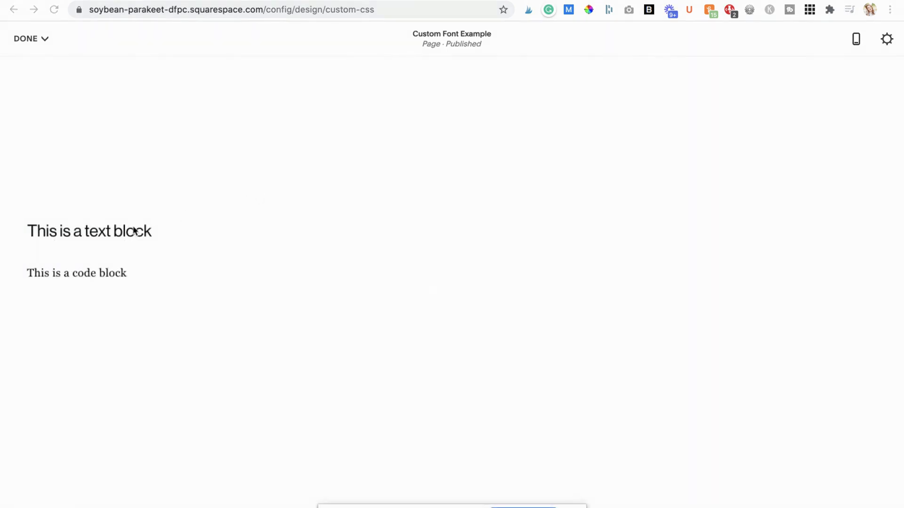
Confirm the text block line stays styled as Heading 4
left_click(134, 231)
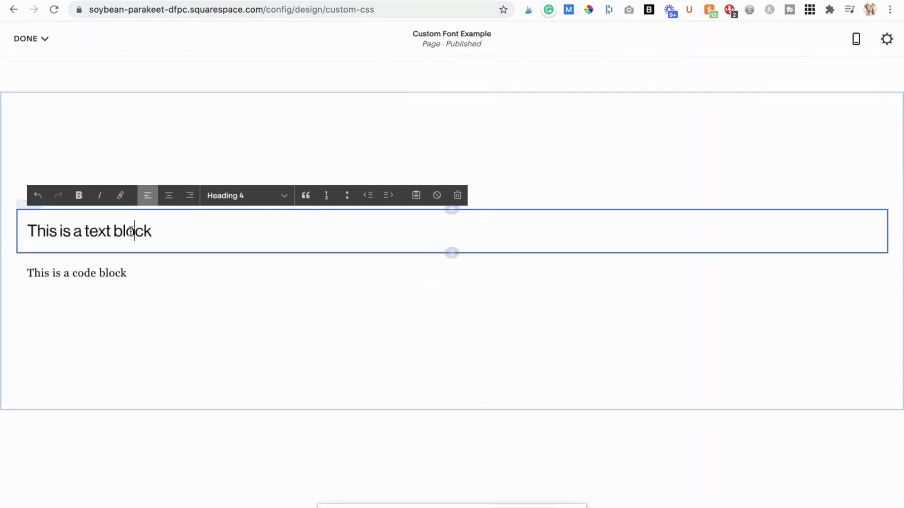
left_click(220, 205)
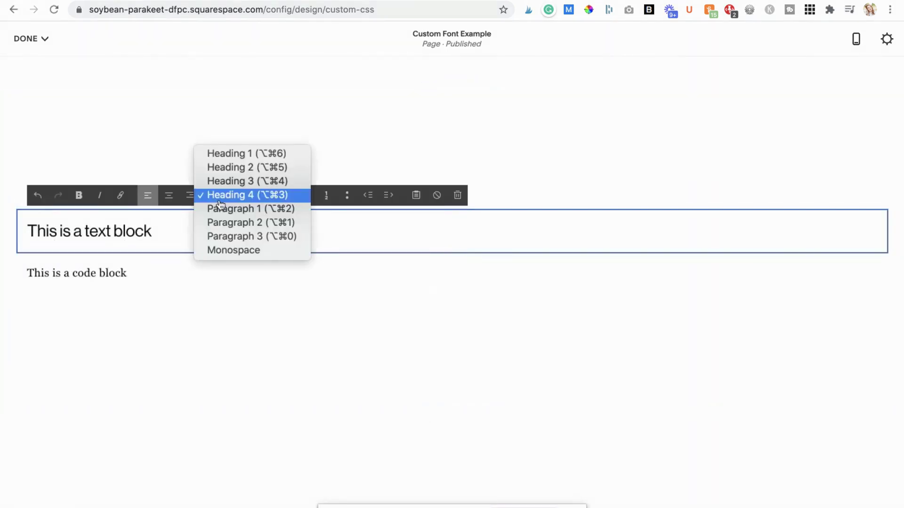
left_click(174, 236)
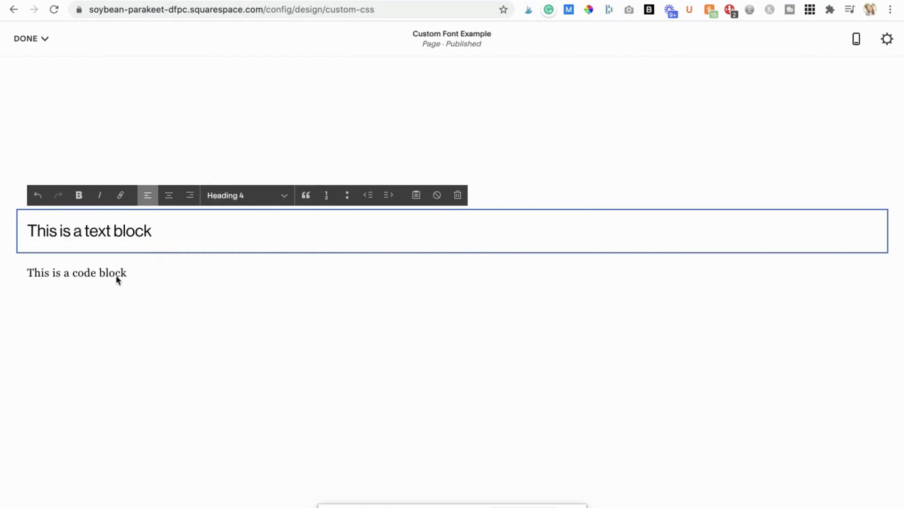
Replace the code block content with <h5>This is my new heading. Heading 5.</h5> and finish editing
left_click(90, 274)
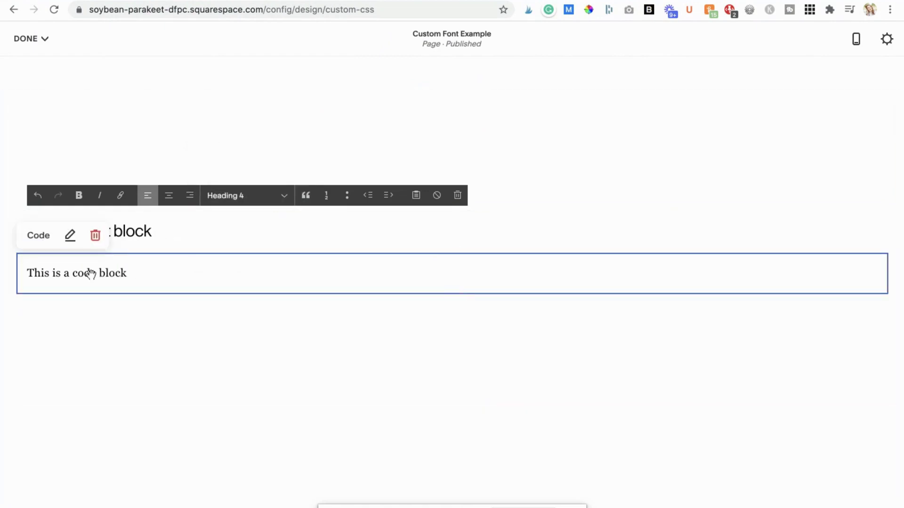
left_click(90, 275)
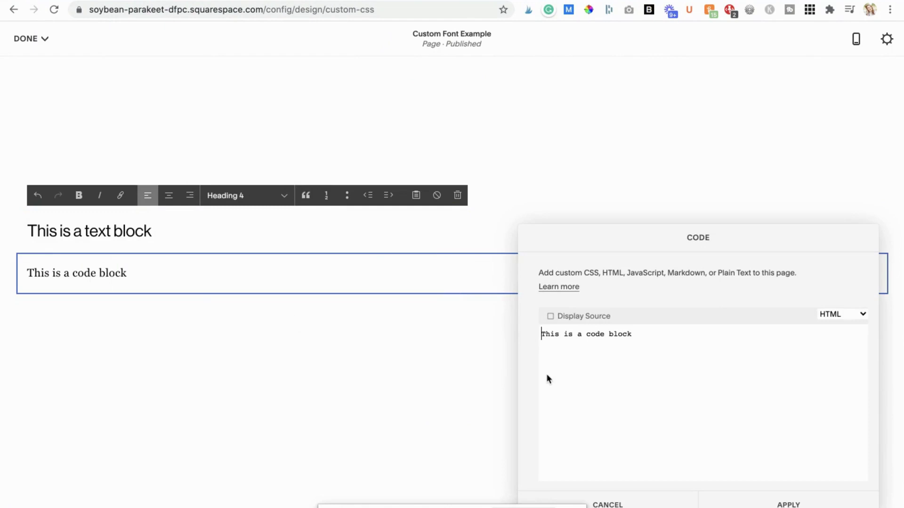
key("super+a")
type("<")
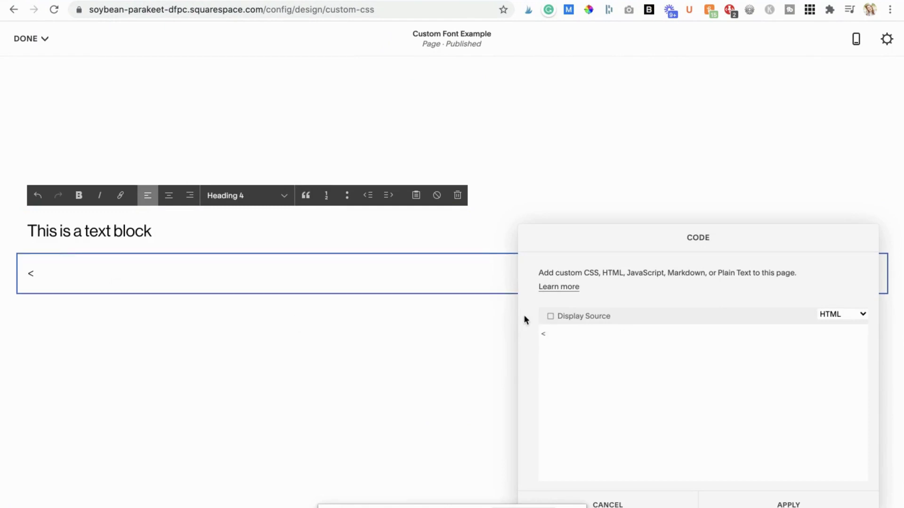
type("h5>")
key("Return")
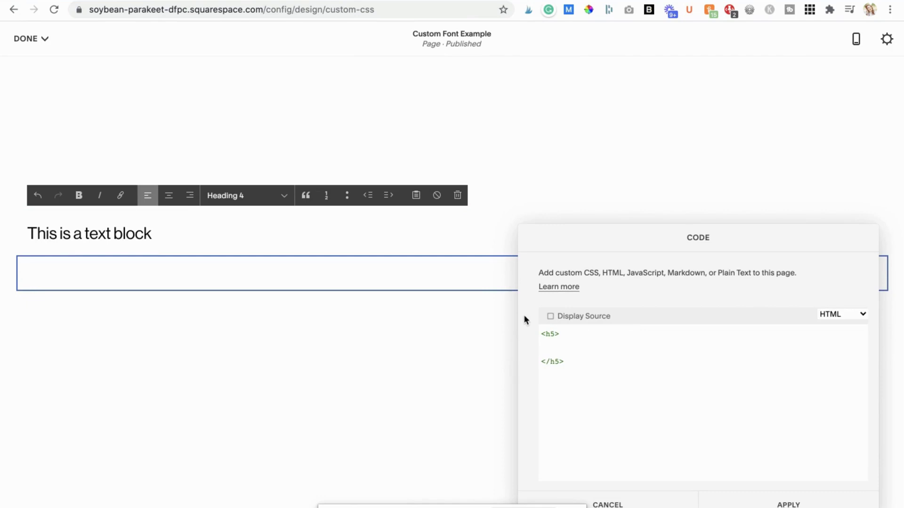
type("This is my new hea")
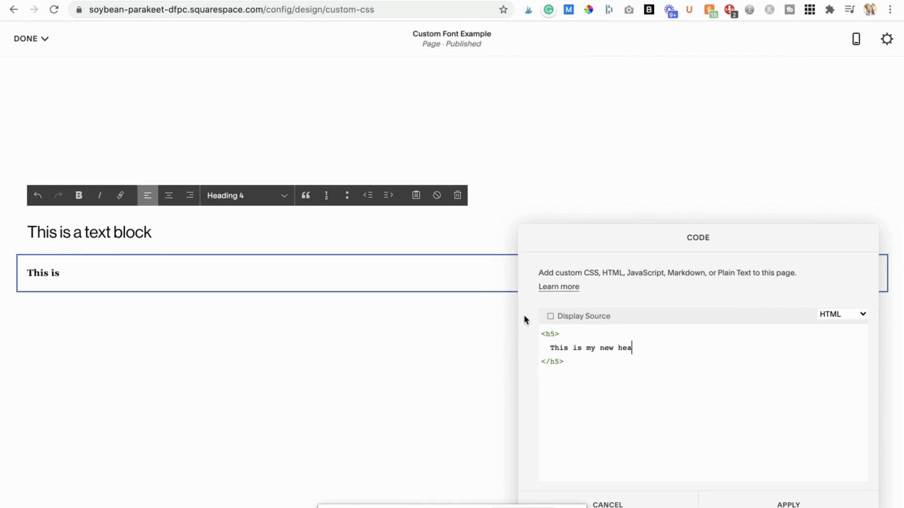
type("ding. Heading 5.")
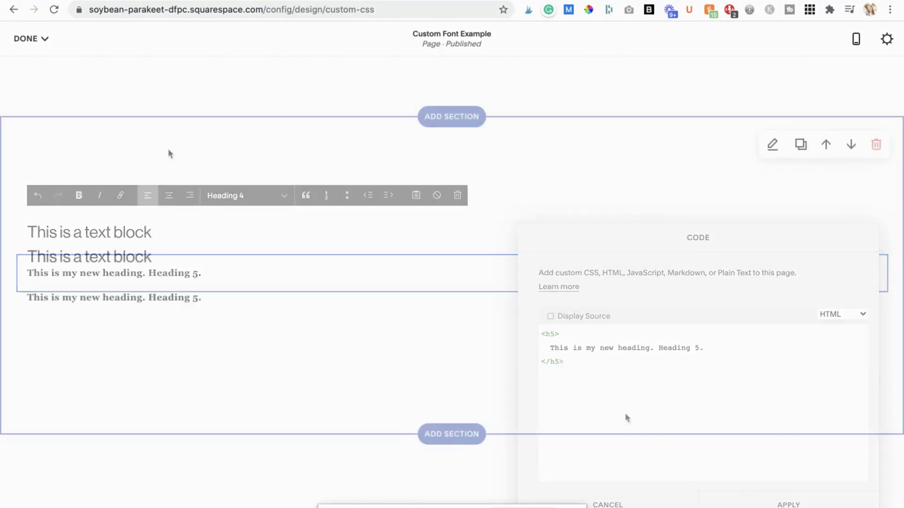
left_click(40, 46)
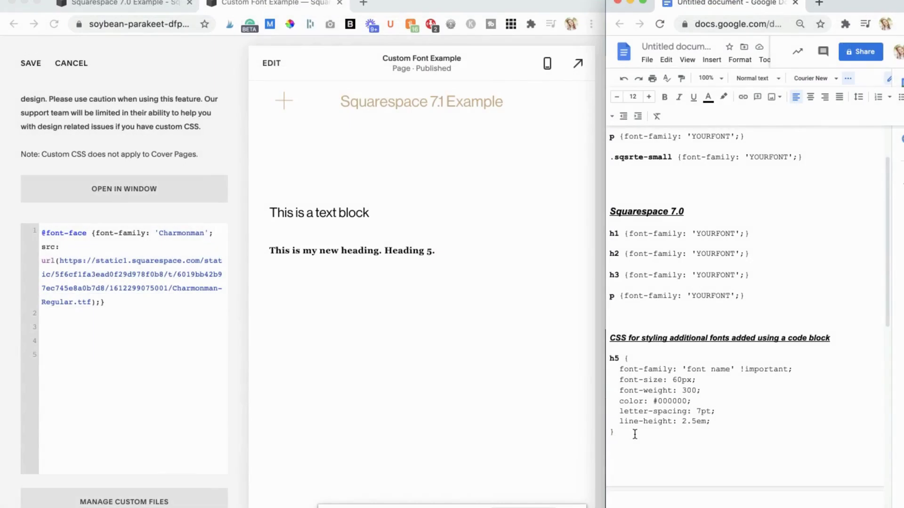
Paste the h5 rule into Custom CSS with font-family set to Charmonman
left_click_drag(633, 434, 603, 361)
left_click(55, 334)
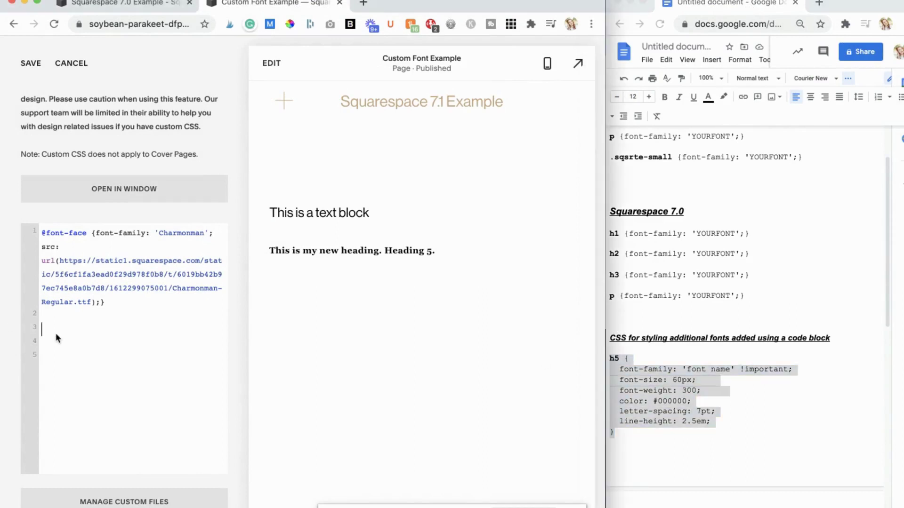
key("super+v")
left_click_drag(155, 343, 115, 343)
type("Charmonman")
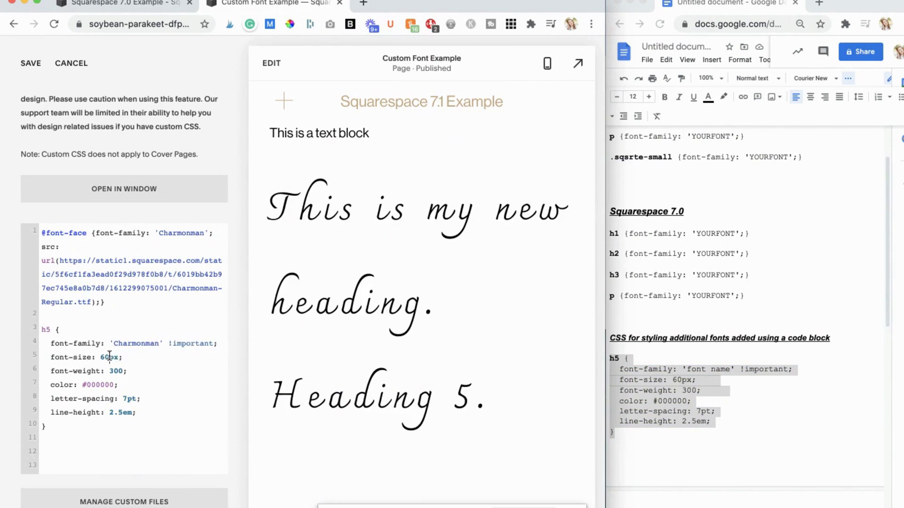
Set the h5 font-size to 45px, color to #C8A47E, and letter-spacing to 1pt
double_click(109, 357)
type("45px")
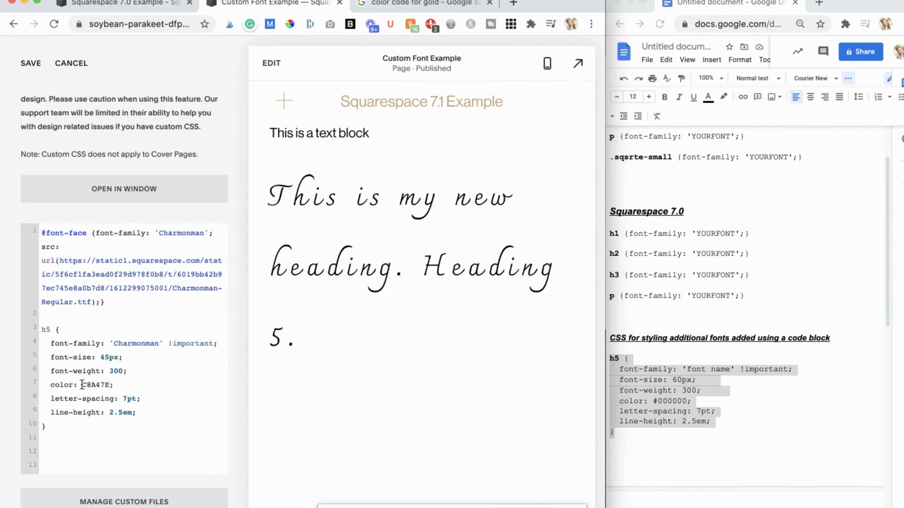
left_click(82, 386)
type("#C8A47E")
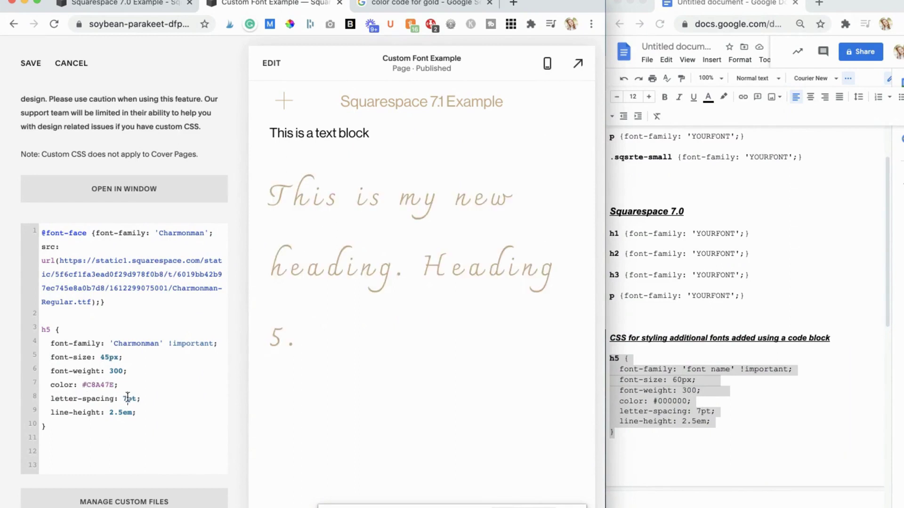
left_click(127, 397)
key("BackSpace")
type("3")
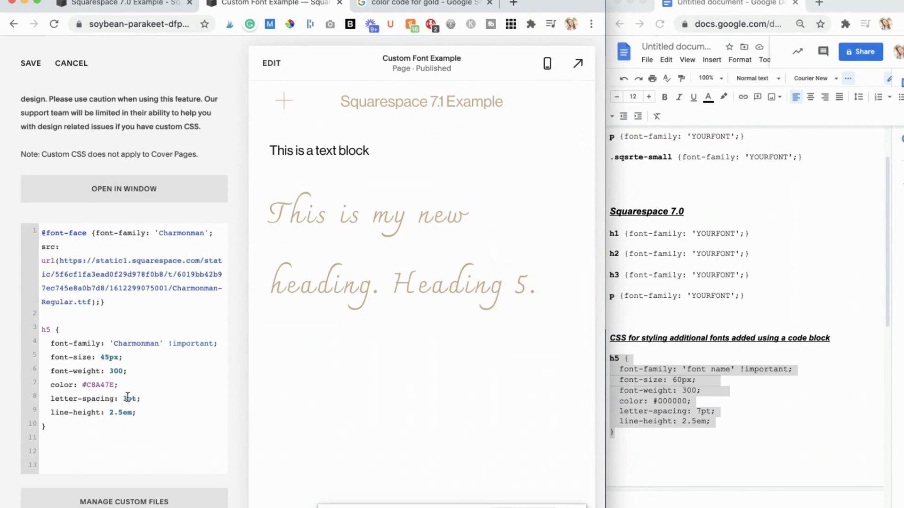
key("BackSpace")
type("1")
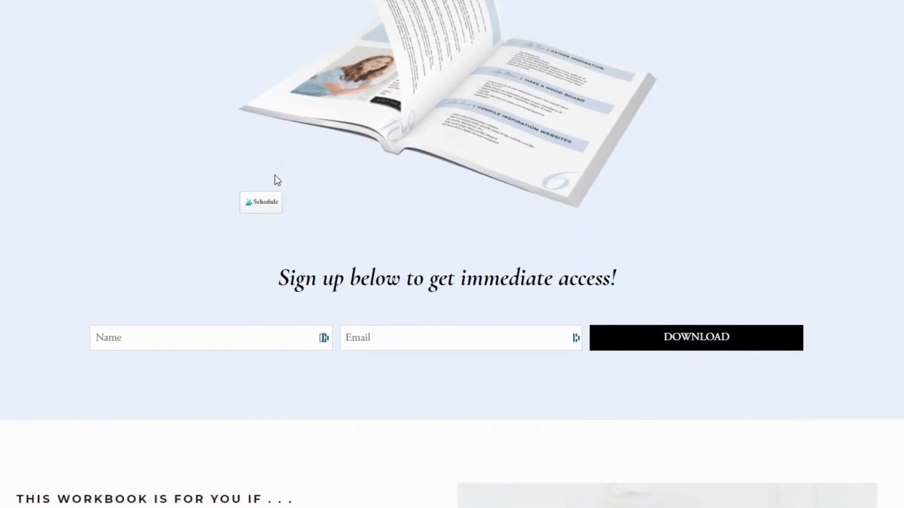
scroll(275, 175, "down", 8)
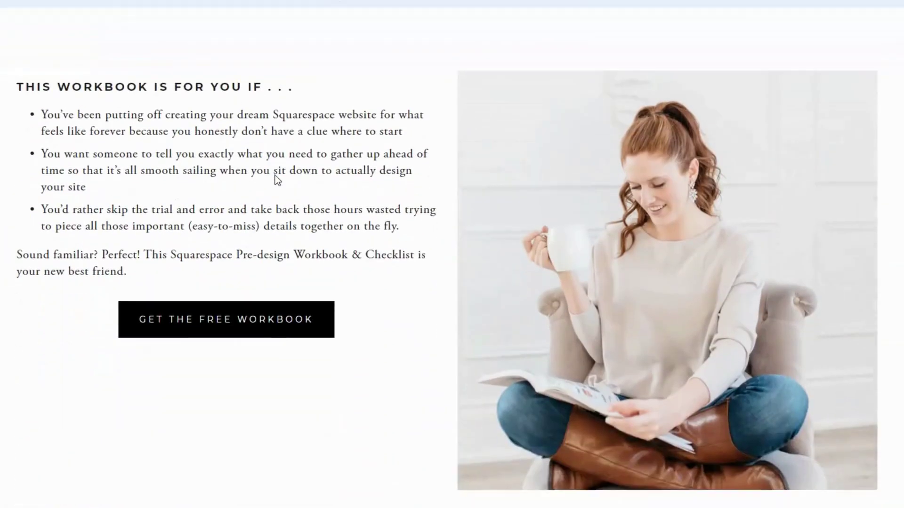
scroll(275, 176, "down", 5)
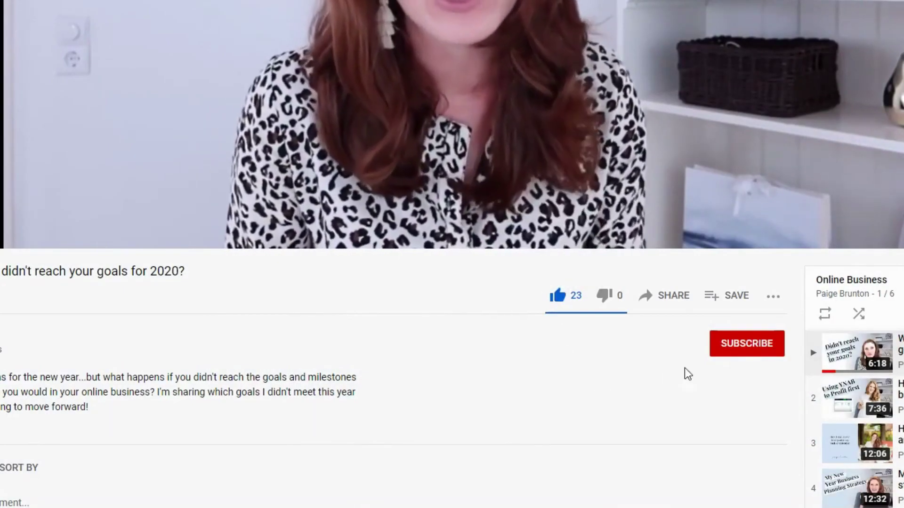
Subscribe to the channel and show its bell notification options
left_click(731, 352)
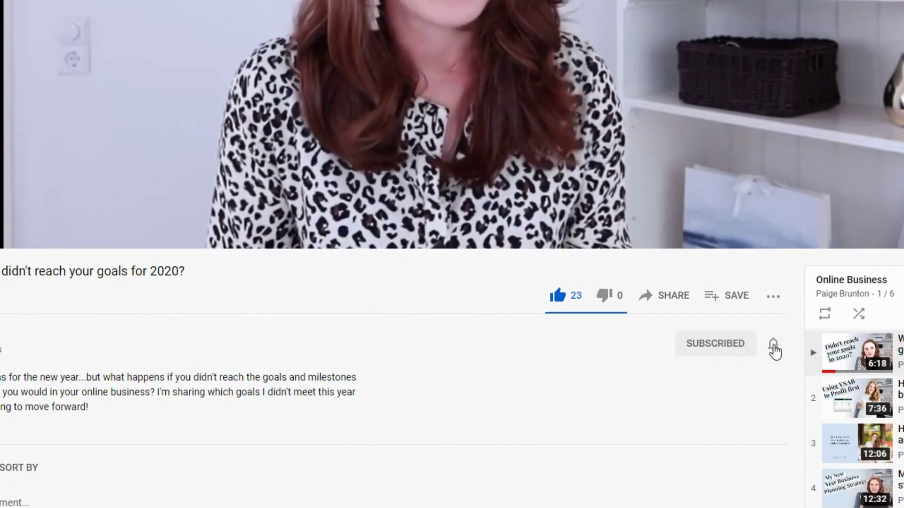
left_click(774, 349)
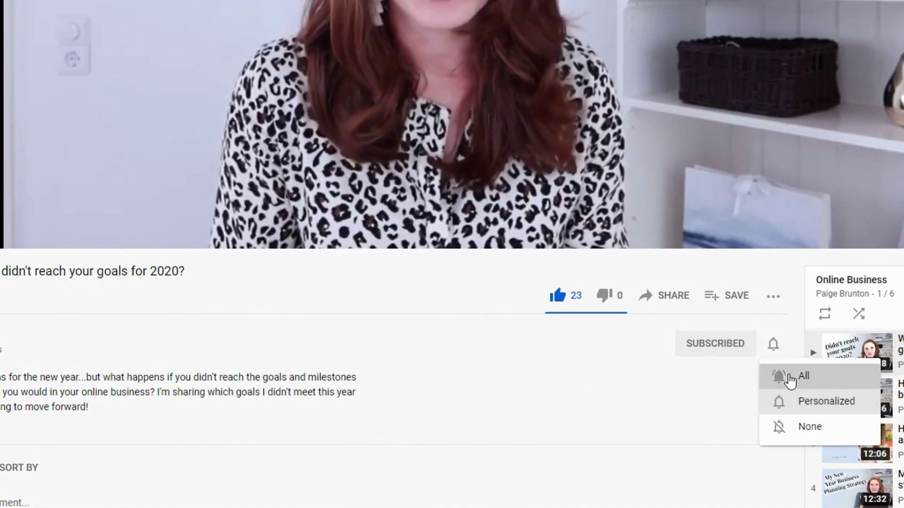